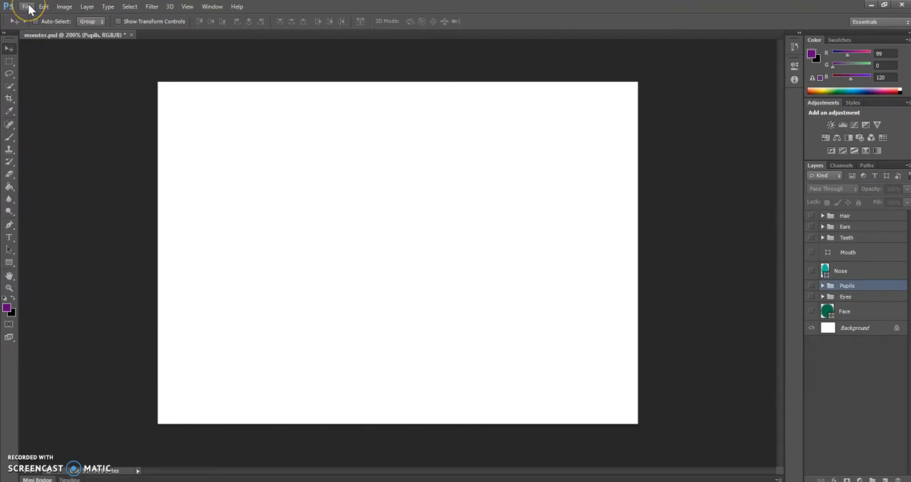
Step: Create a new document with the Default Photoshop Size preset
{"action": "left_click", "coordinate": [27, 6]}
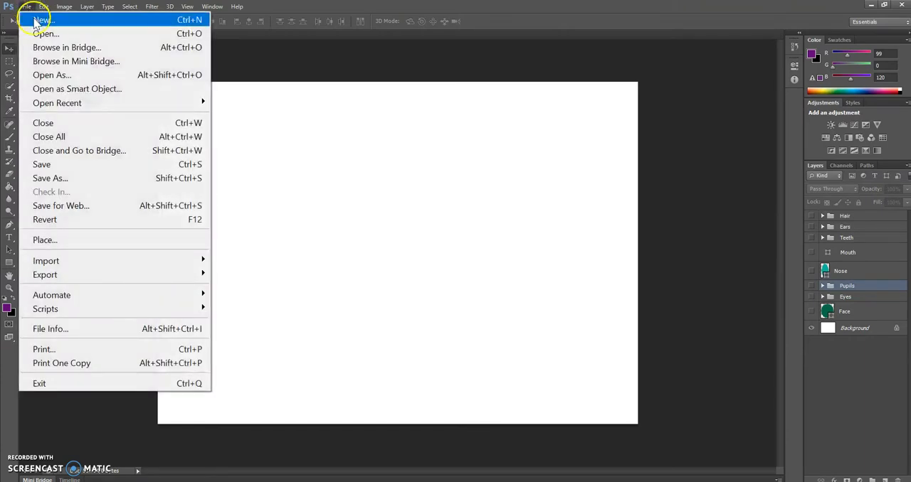
{"action": "left_click", "coordinate": [33, 20]}
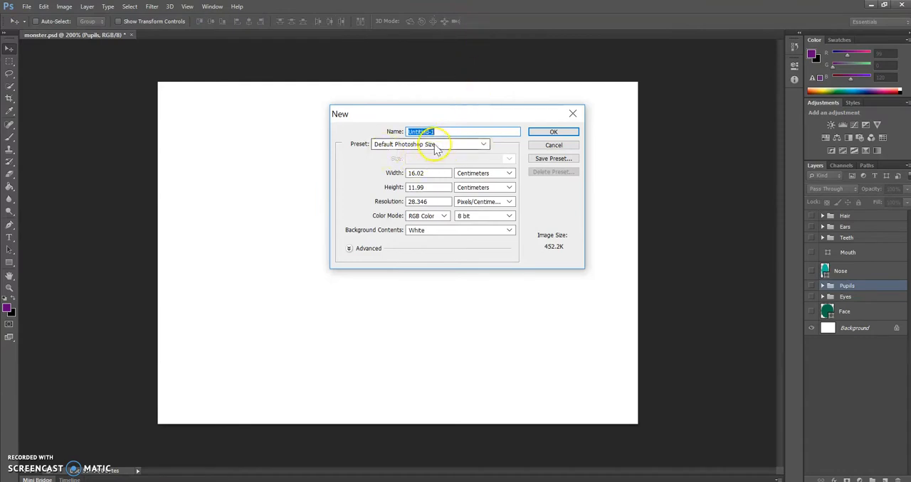
{"action": "left_click", "coordinate": [485, 144]}
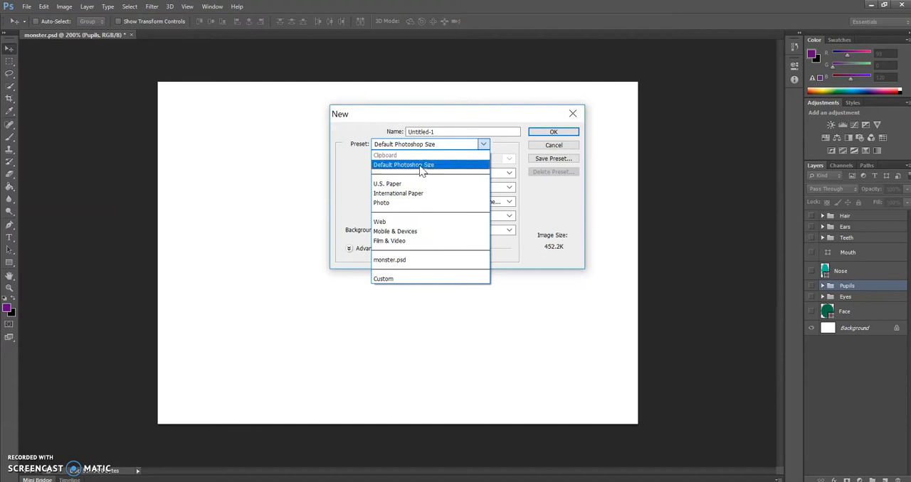
{"action": "left_click", "coordinate": [419, 165]}
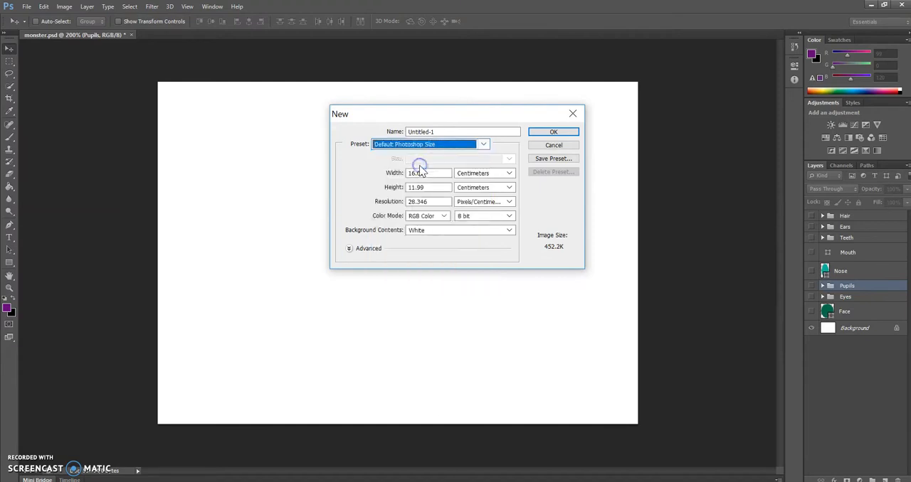
{"action": "left_click", "coordinate": [558, 132]}
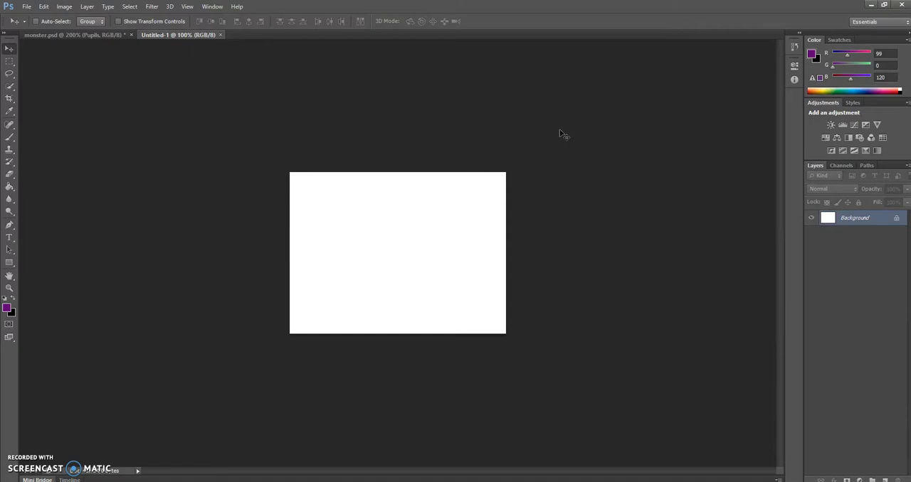
{"action": "key", "text": "ctrl+plus"}
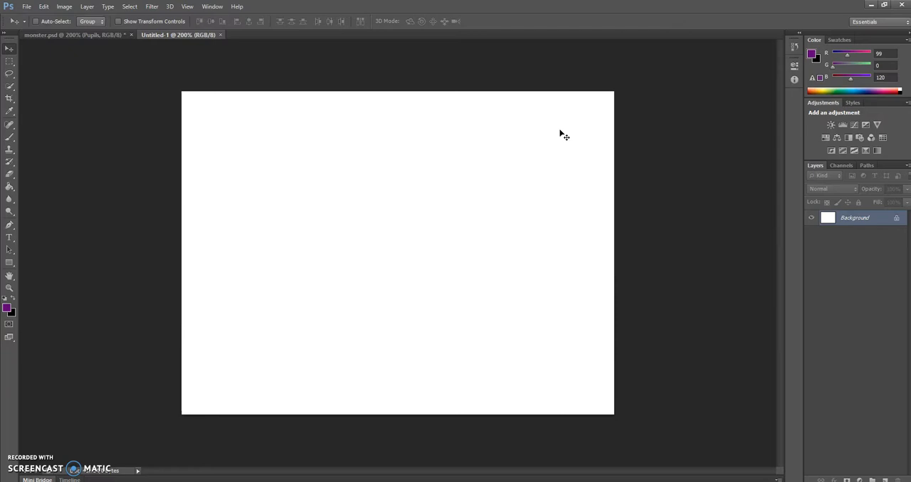
{"action": "key", "text": "ctrl+minus"}
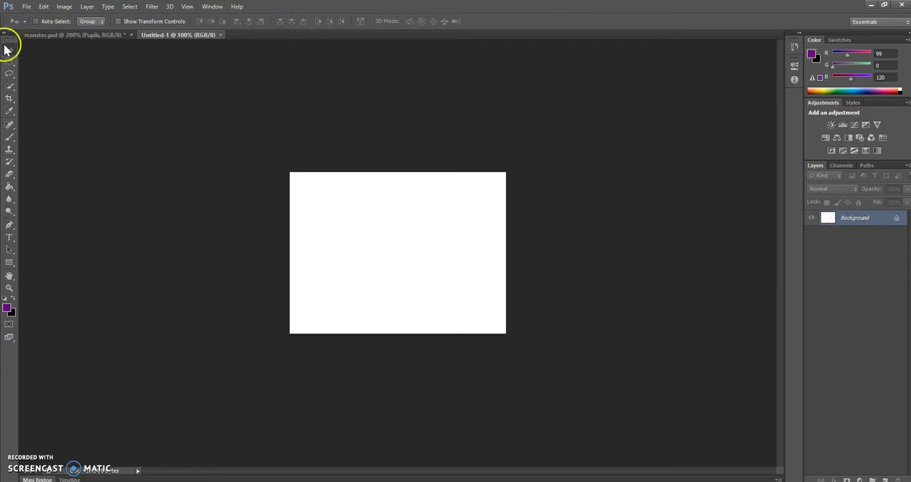
Step: Activate the Rectangular Marquee tool and show the other marquee tools grouped with it
{"action": "left_click", "coordinate": [14, 74]}
{"action": "left_click", "coordinate": [10, 49]}
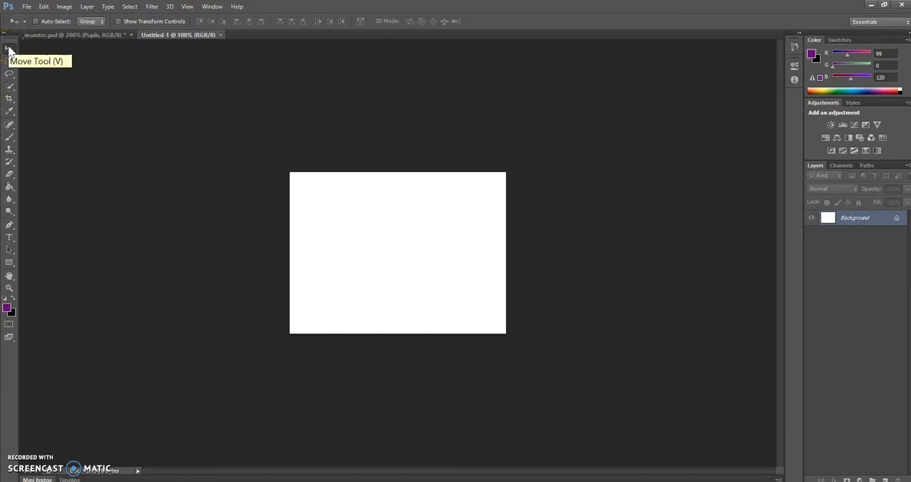
{"action": "left_click", "coordinate": [9, 63]}
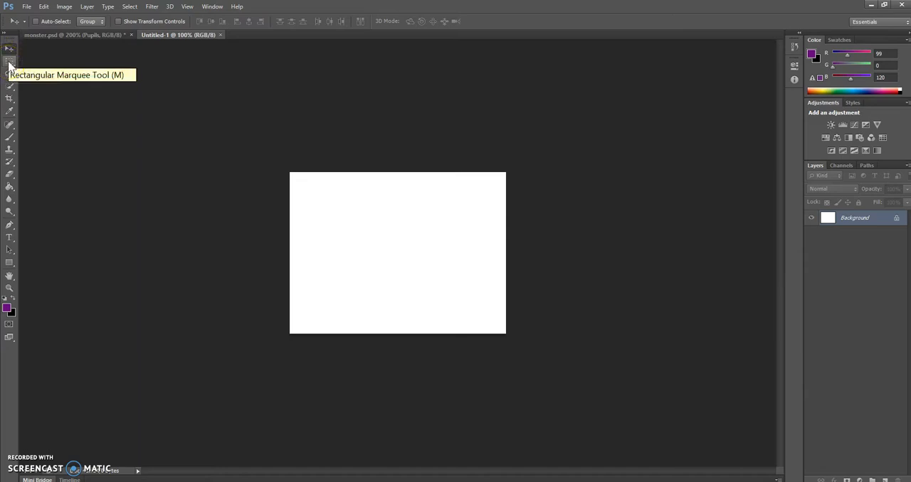
{"action": "left_click", "coordinate": [10, 64]}
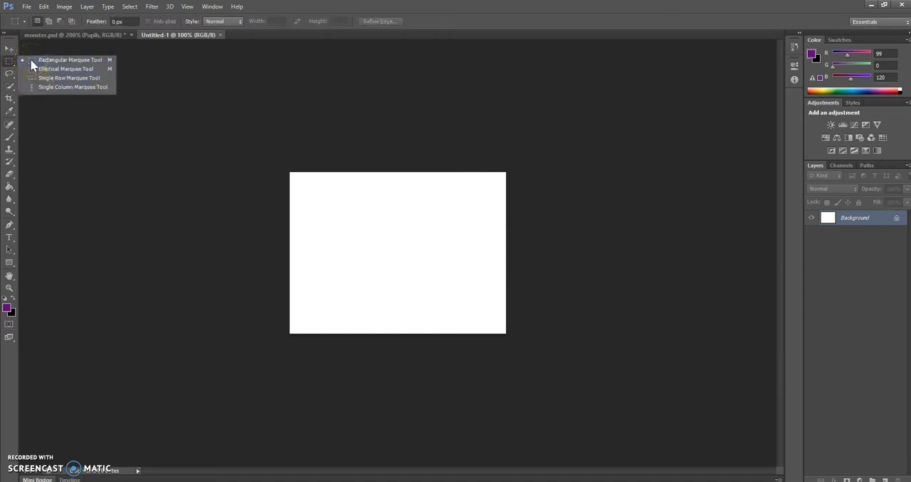
{"action": "left_click", "coordinate": [11, 64]}
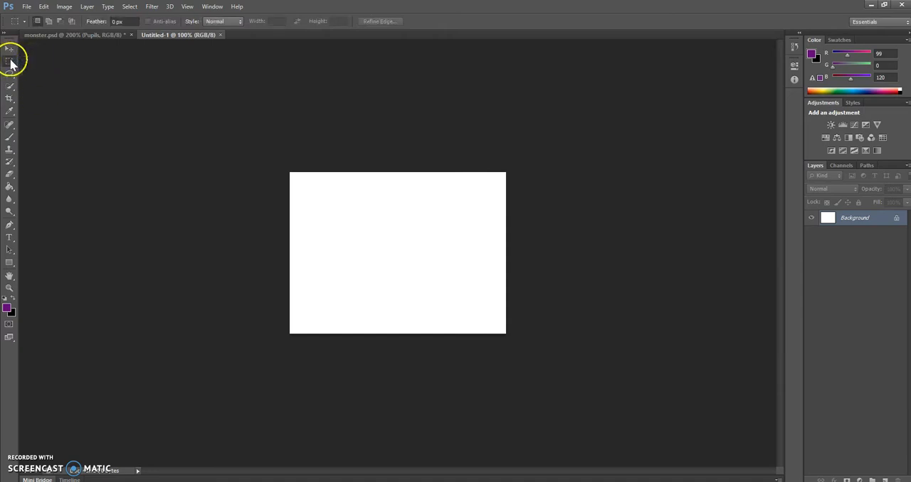
{"action": "left_click", "coordinate": [11, 65]}
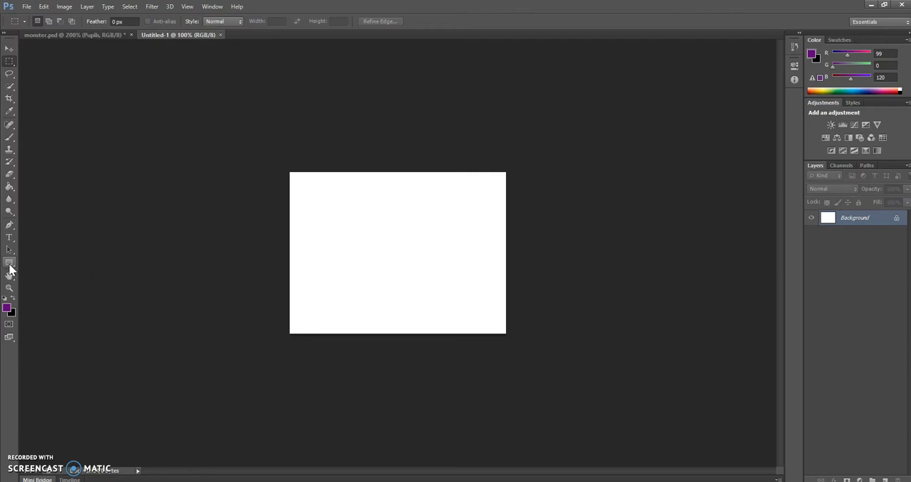
Step: Exit Photoshop without saving the changes to monster.psd
{"action": "left_click", "coordinate": [25, 7]}
{"action": "left_click", "coordinate": [25, 7]}
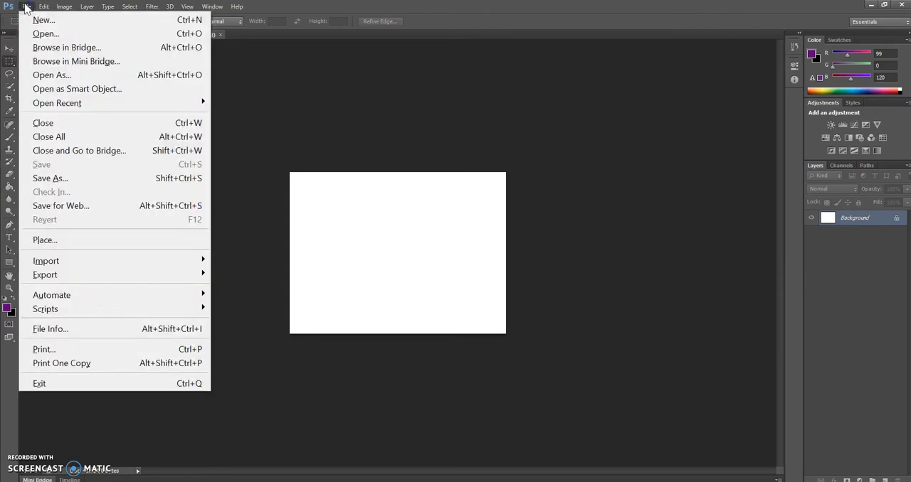
{"action": "left_click", "coordinate": [45, 76]}
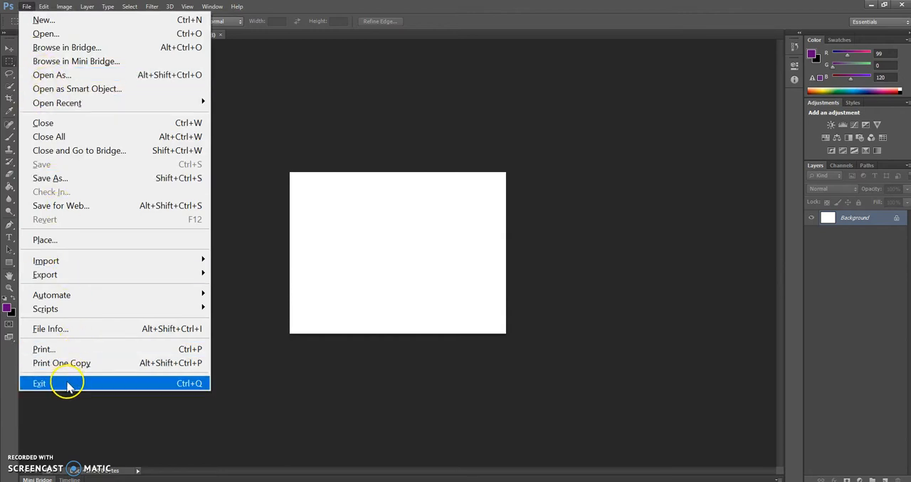
{"action": "left_click", "coordinate": [43, 384]}
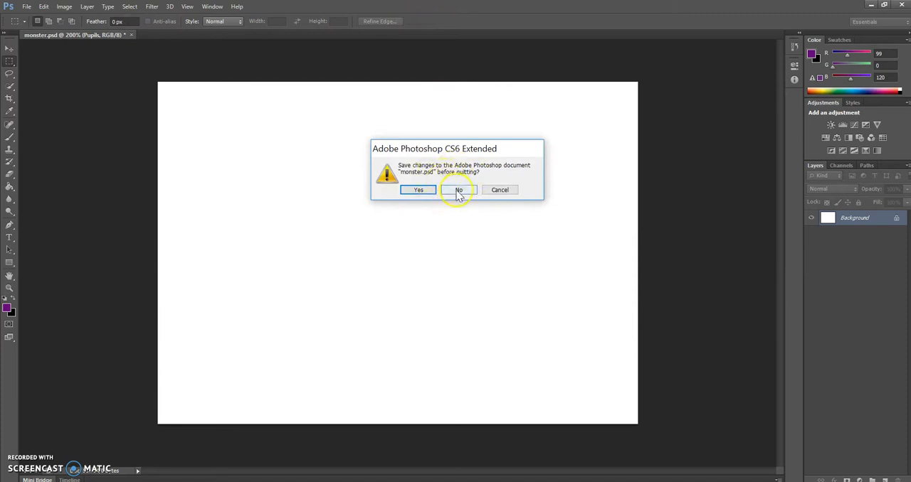
{"action": "left_click", "coordinate": [459, 192]}
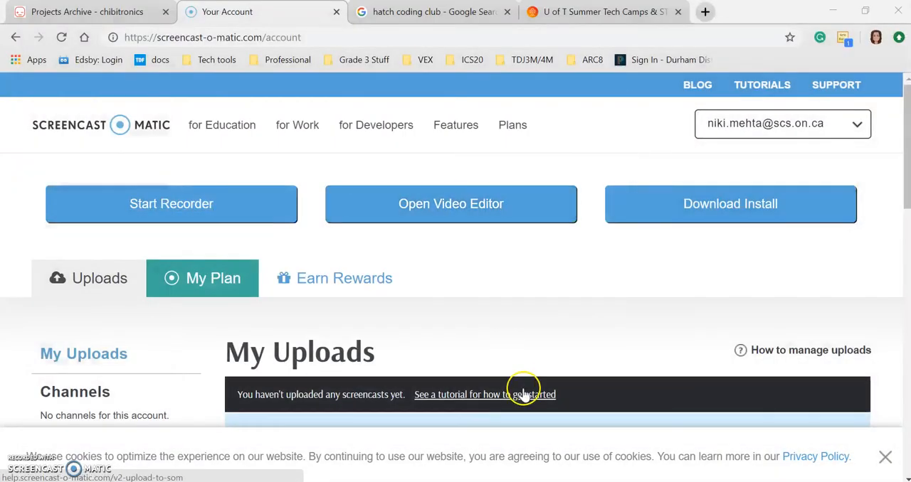
Step: Search the computer for "pho" and reopen the recent monster file in Photoshop
{"action": "key", "text": "super+s"}
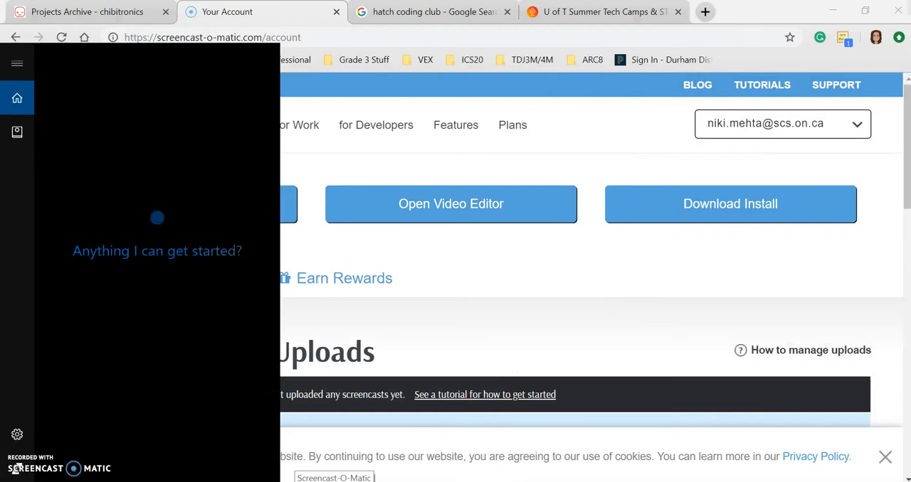
{"action": "type", "text": "po"}
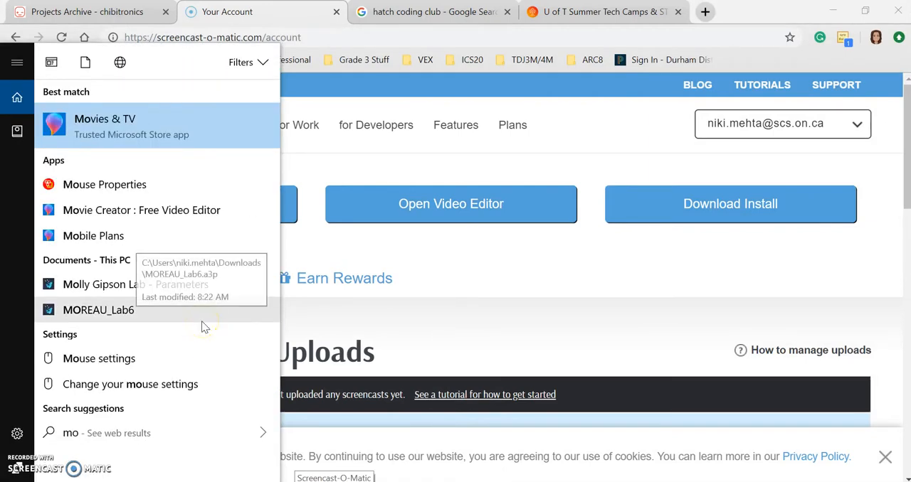
{"action": "key", "text": "BackSpace"}
{"action": "key", "text": "BackSpace"}
{"action": "type", "text": "pho"}
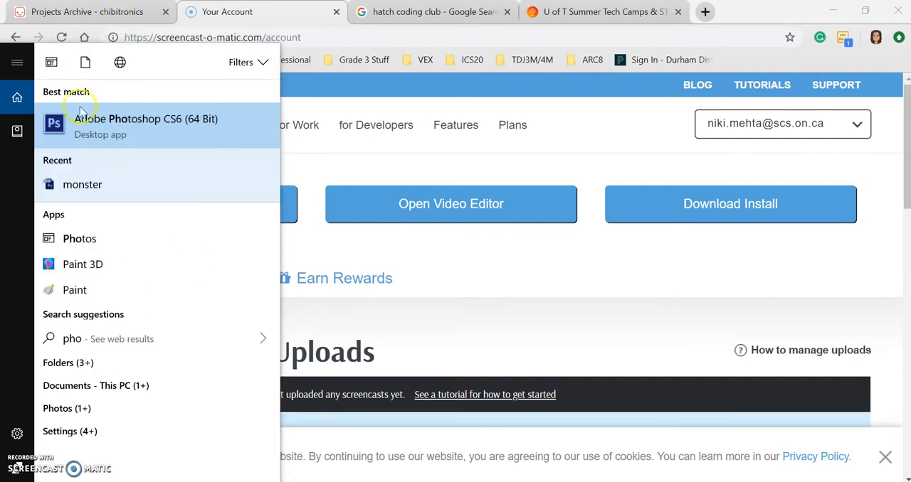
{"action": "left_click", "coordinate": [86, 188]}
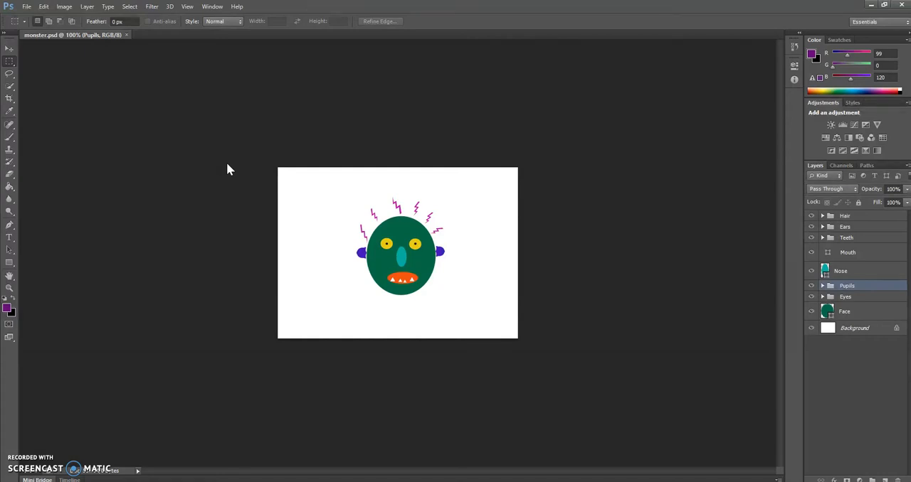
Step: Hide the Hair, Ears, Teeth, Mouth, Nose, Pupils, Eyes and Face layers, leaving only the Background visible
{"action": "key", "text": "ctrl+plus"}
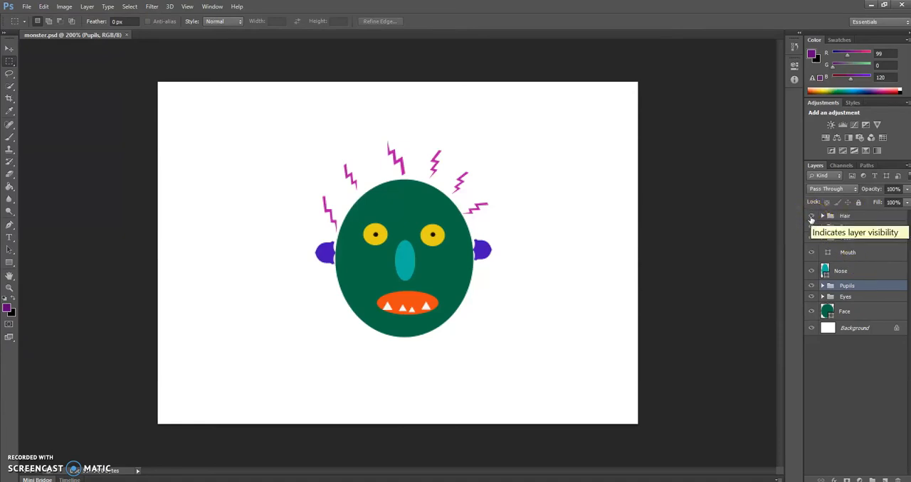
{"action": "left_click", "coordinate": [811, 216]}
{"action": "left_click", "coordinate": [811, 227]}
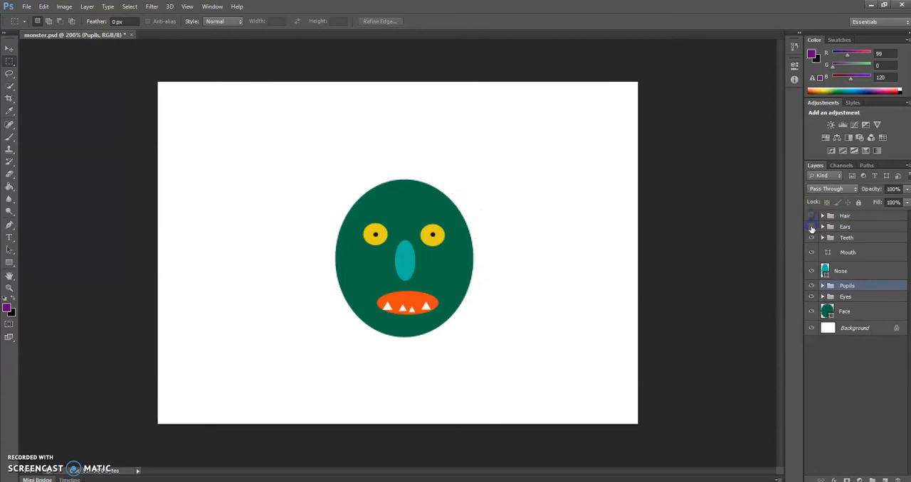
{"action": "left_click", "coordinate": [811, 237]}
{"action": "left_click", "coordinate": [811, 254]}
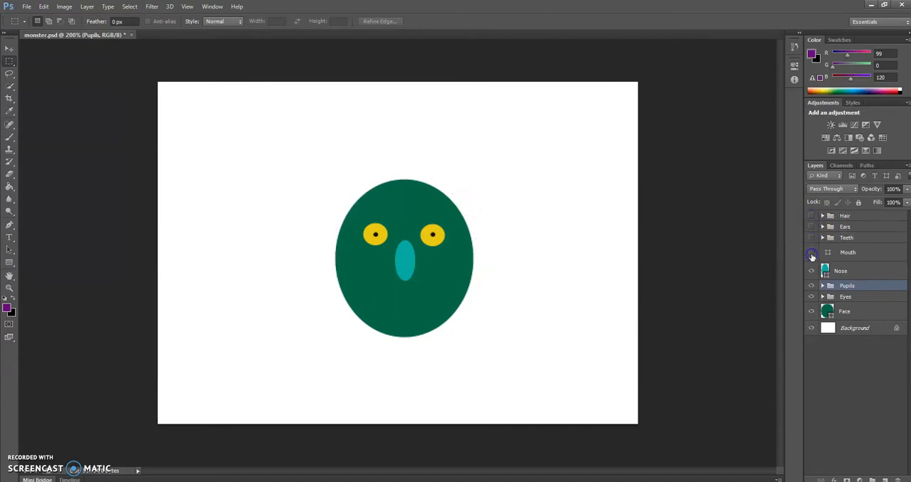
{"action": "left_click", "coordinate": [811, 285]}
{"action": "left_click", "coordinate": [811, 296]}
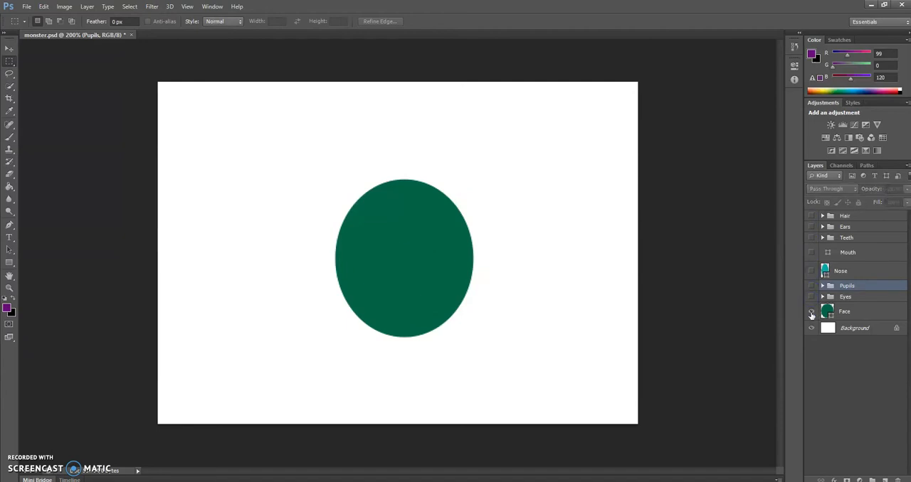
{"action": "left_click", "coordinate": [811, 312]}
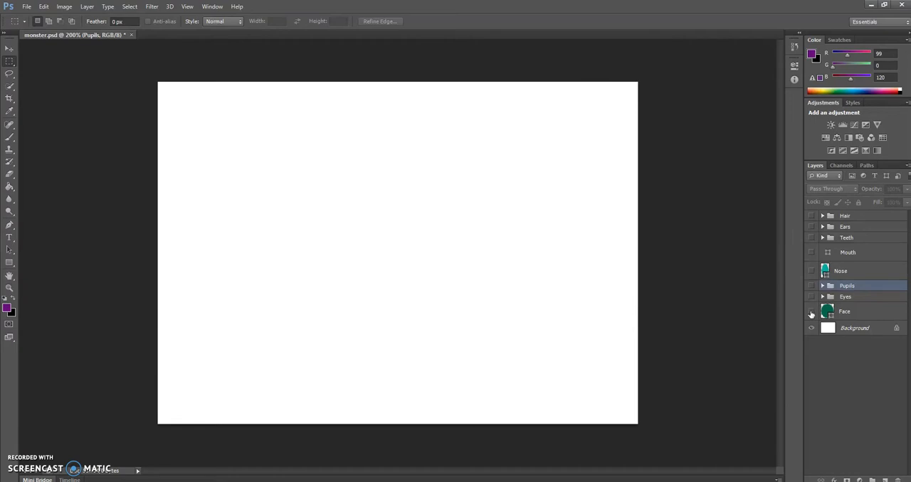
Step: Show the monster's parts one by one from Face up through Eyes, Pupils, Nose, Mouth, Teeth and Ears to Hair
{"action": "left_click", "coordinate": [811, 312]}
{"action": "left_click", "coordinate": [811, 298]}
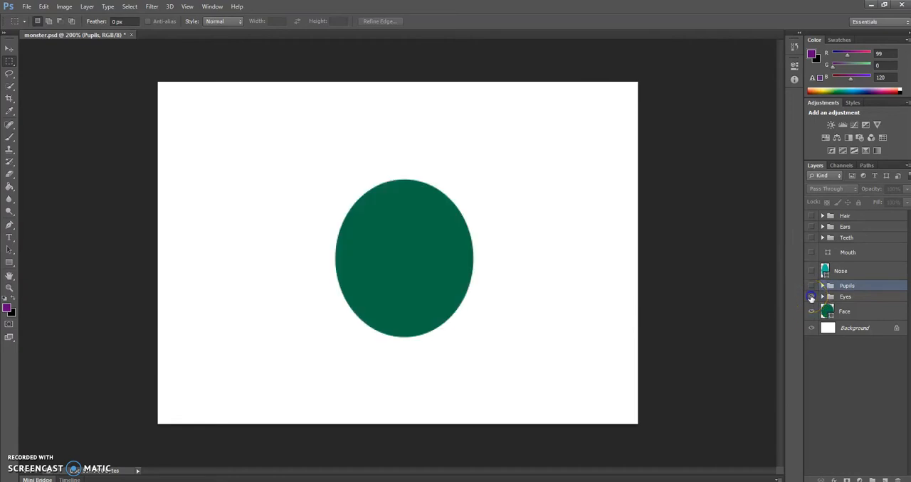
{"action": "left_click", "coordinate": [810, 286]}
{"action": "left_click", "coordinate": [810, 271]}
{"action": "left_click", "coordinate": [811, 253]}
{"action": "left_click", "coordinate": [812, 238]}
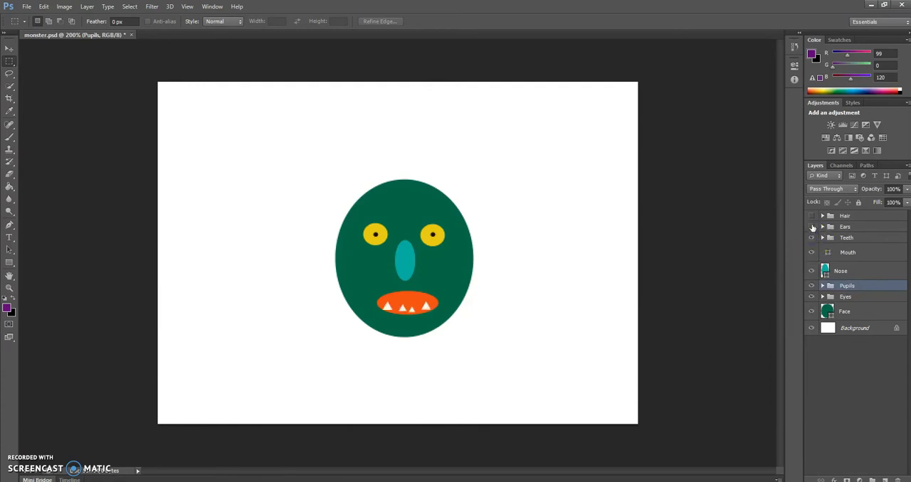
{"action": "left_click", "coordinate": [812, 227]}
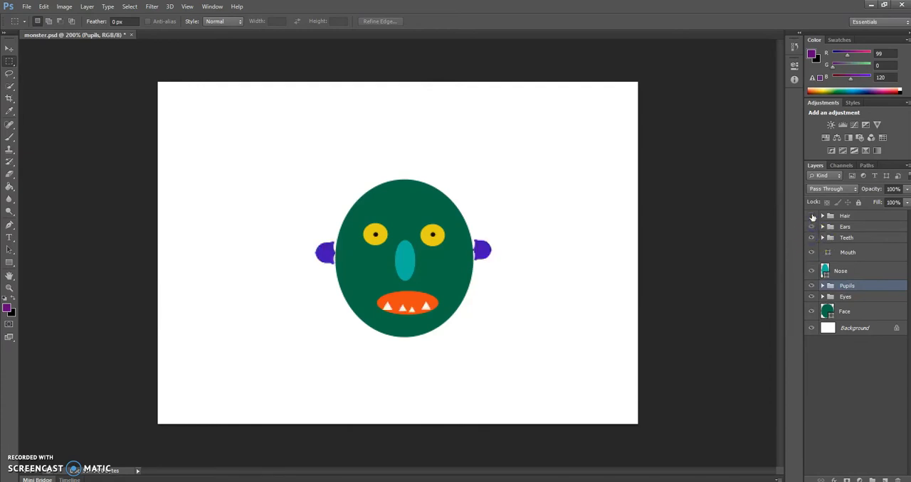
{"action": "left_click", "coordinate": [811, 216]}
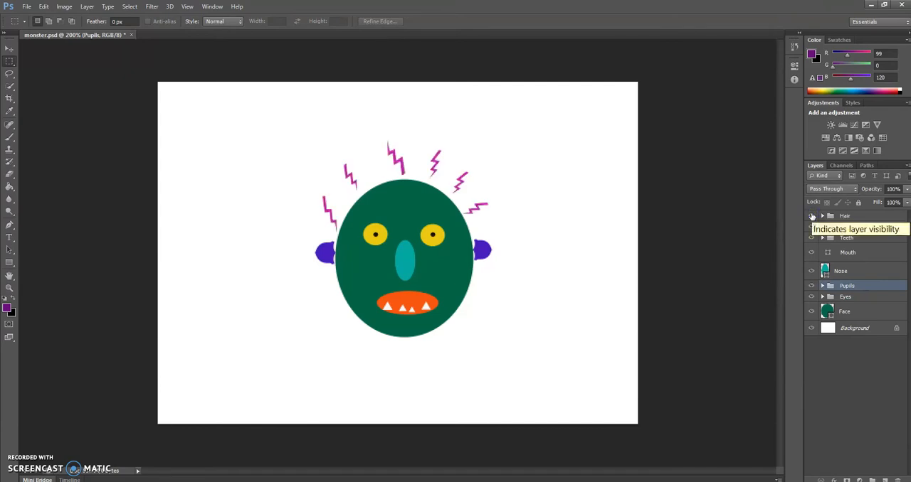
Step: Hide every monster layer and group again from Hair down to Face, keeping only the Background visible
{"action": "left_click", "coordinate": [812, 215]}
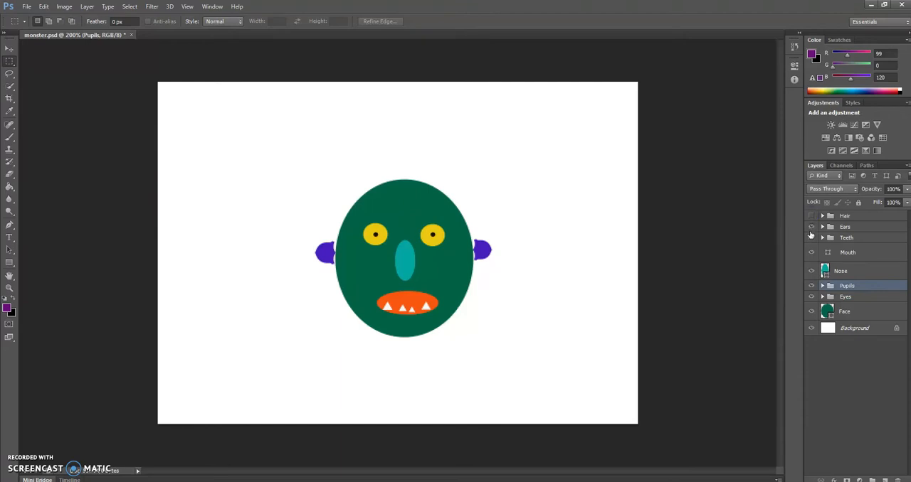
{"action": "left_click", "coordinate": [811, 227]}
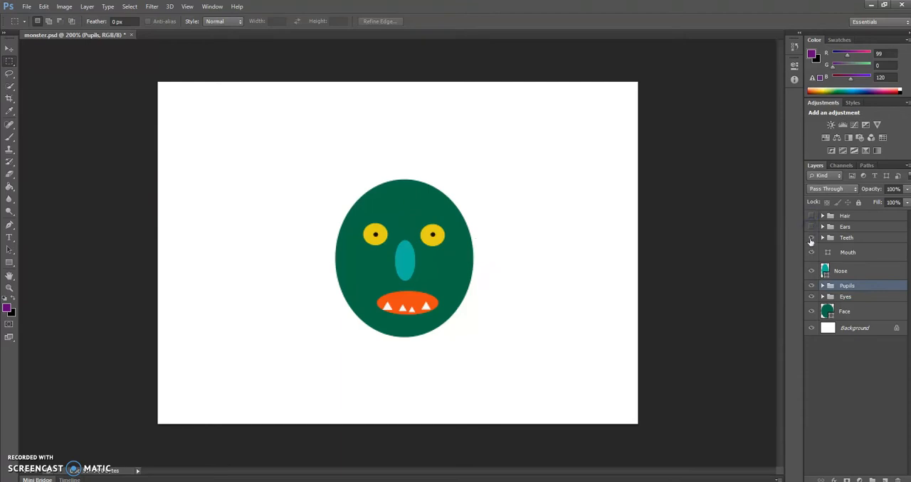
{"action": "left_click", "coordinate": [811, 238]}
{"action": "left_click", "coordinate": [811, 252]}
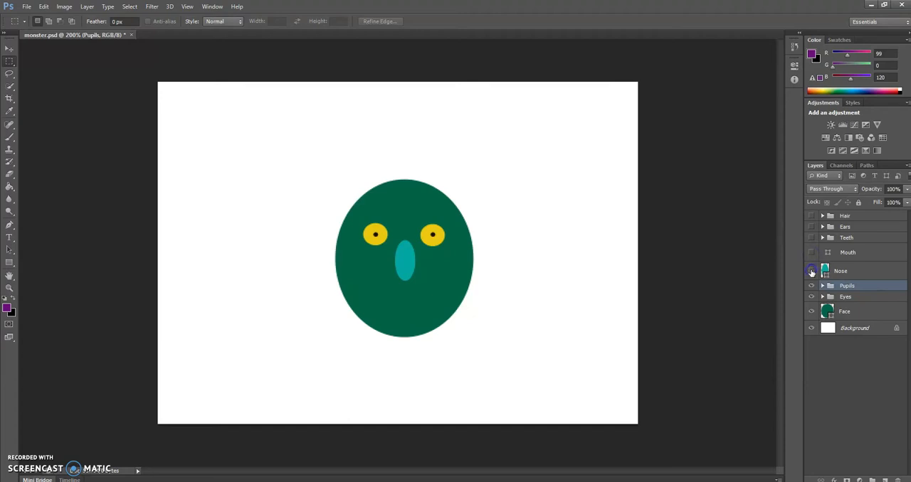
{"action": "left_click", "coordinate": [811, 271]}
{"action": "left_click", "coordinate": [811, 286]}
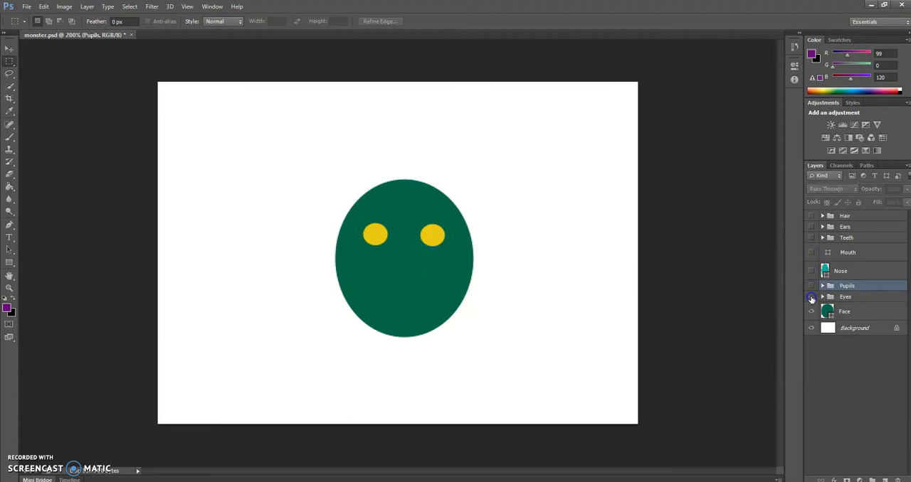
{"action": "left_click", "coordinate": [811, 297]}
{"action": "left_click", "coordinate": [811, 312]}
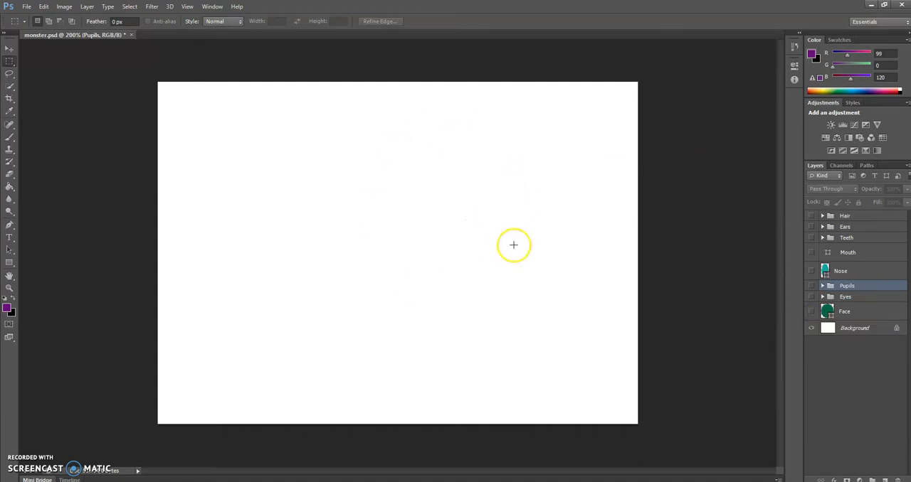
Step: Expand the Hair group to list its individual shape layers
{"action": "left_click", "coordinate": [823, 216]}
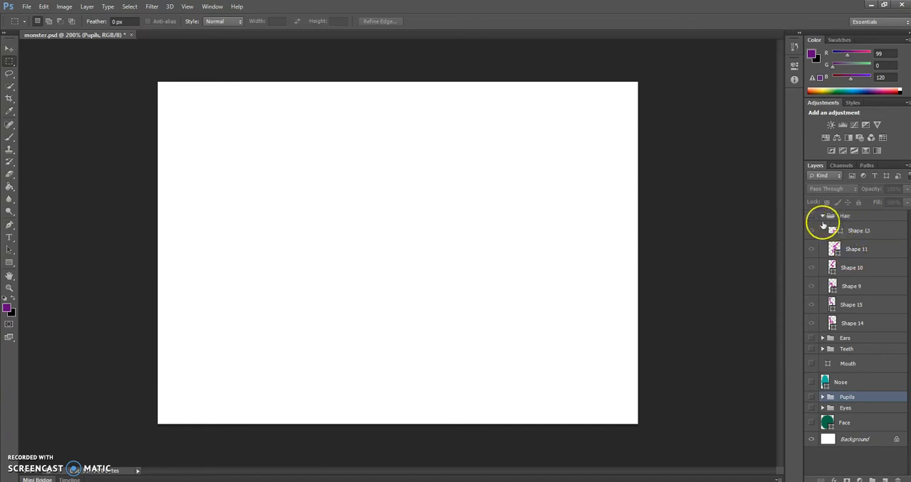
Step: Make the Hair group visible on the canvas and collapse its list of shape layers
{"action": "left_click", "coordinate": [811, 216]}
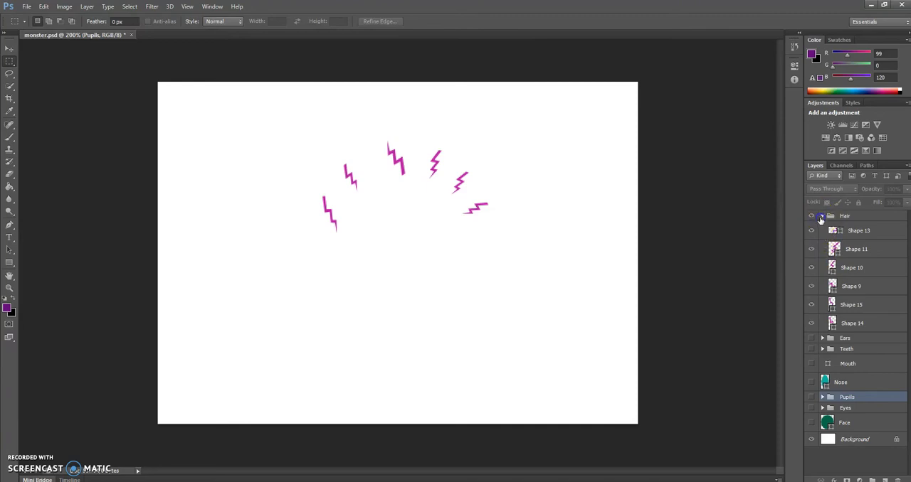
{"action": "left_click", "coordinate": [823, 217]}
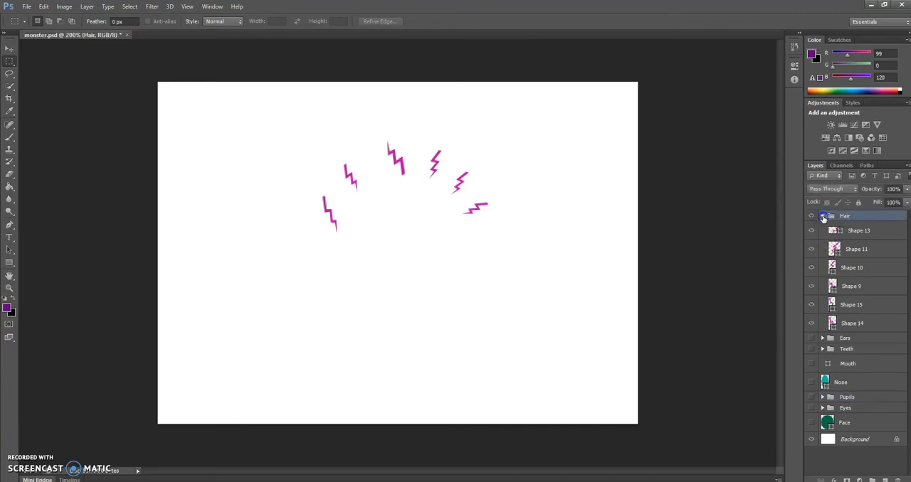
{"action": "left_click", "coordinate": [823, 217]}
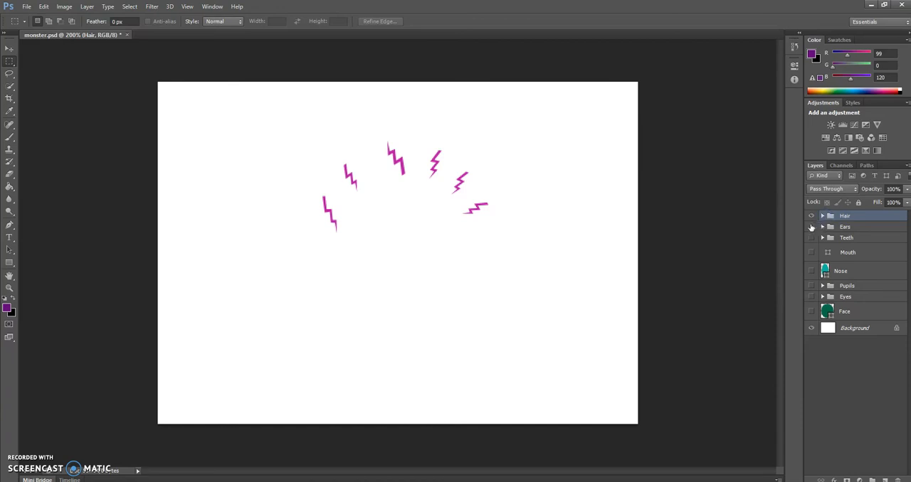
Step: Show the Ears group, hide the Hair group, and expand Ears to view its shape layers before collapsing it
{"action": "left_click", "coordinate": [811, 226]}
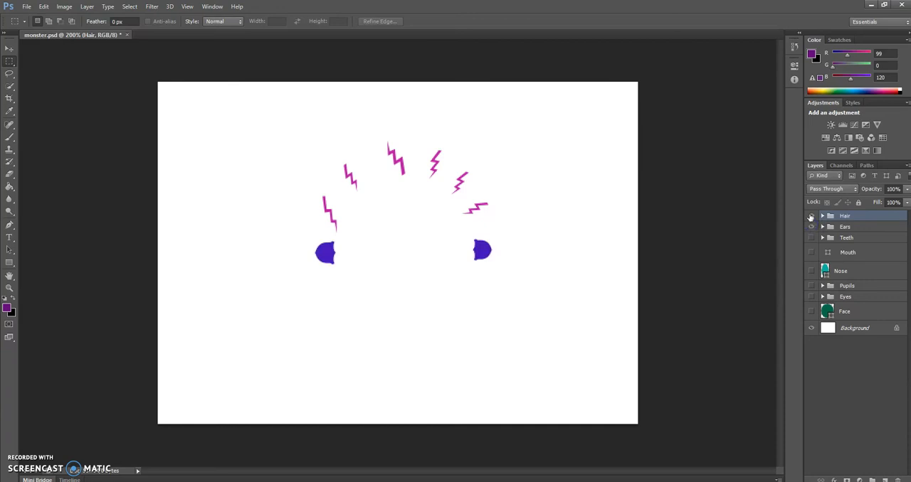
{"action": "left_click", "coordinate": [812, 216]}
{"action": "left_click", "coordinate": [822, 227]}
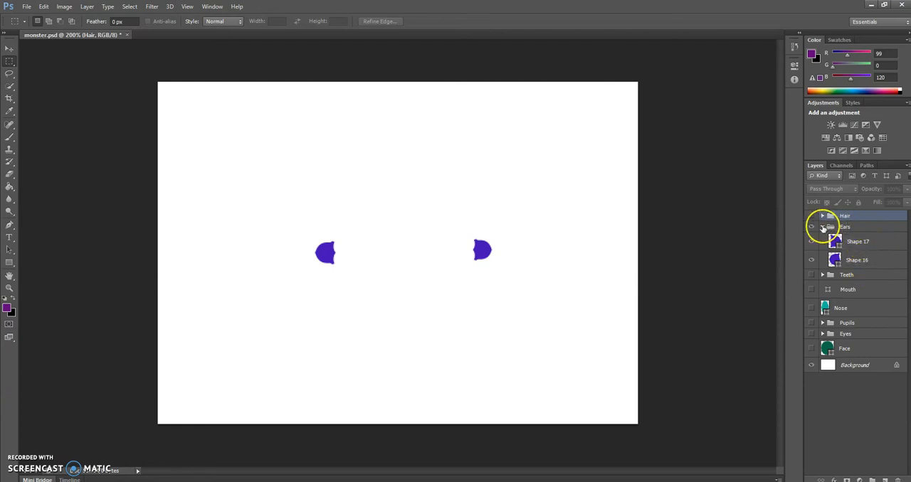
{"action": "left_click", "coordinate": [822, 227]}
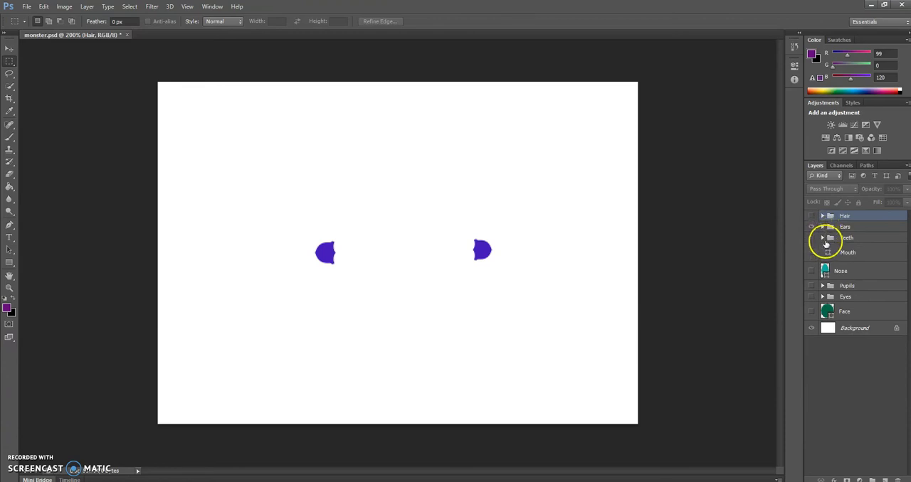
Step: Expand the Teeth group to view its shape layers, collapse it again and make the group visible
{"action": "left_click", "coordinate": [823, 238]}
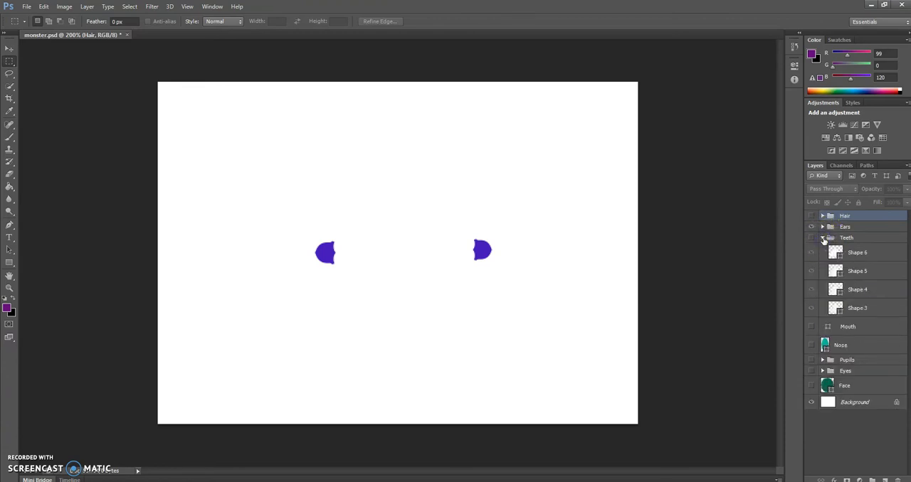
{"action": "left_click", "coordinate": [822, 239]}
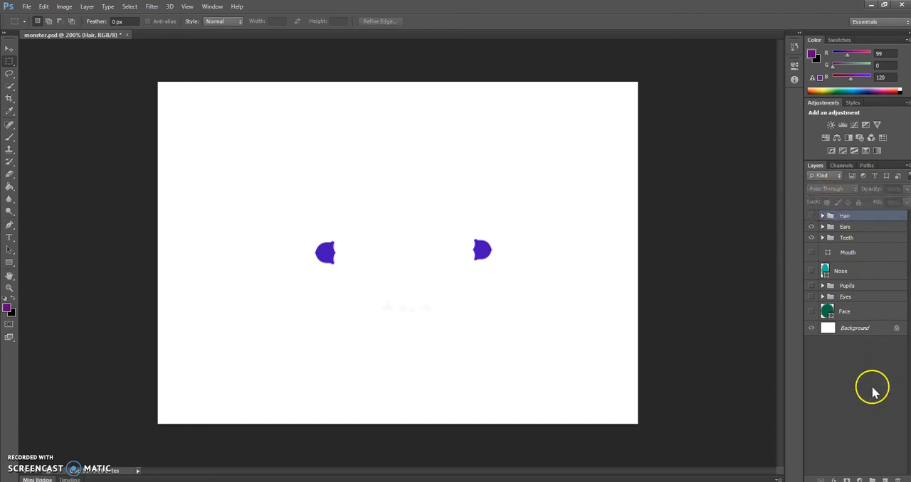
Step: Restore the full monster by showing the Face, Eyes, Pupils, Nose, Mouth and Hair layers and groups
{"action": "left_click", "coordinate": [811, 310]}
{"action": "left_click", "coordinate": [811, 296]}
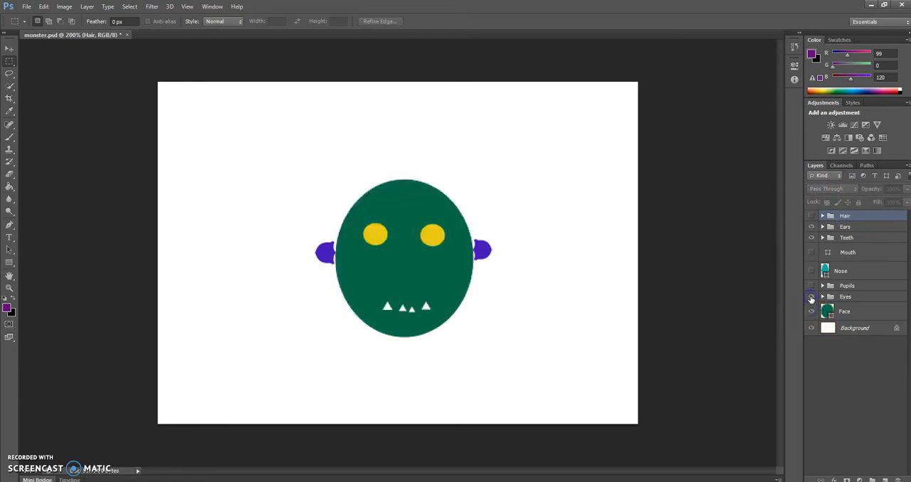
{"action": "left_click", "coordinate": [811, 286]}
{"action": "left_click", "coordinate": [811, 271]}
{"action": "left_click", "coordinate": [811, 252]}
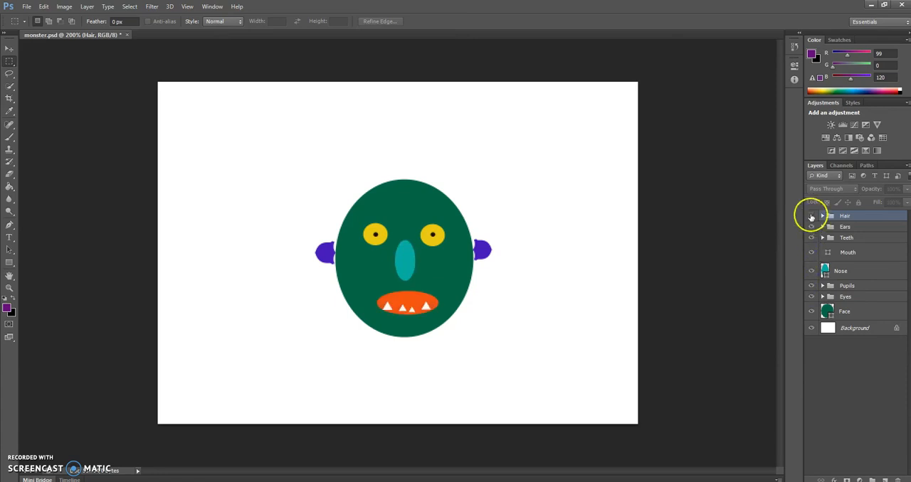
{"action": "left_click", "coordinate": [811, 215]}
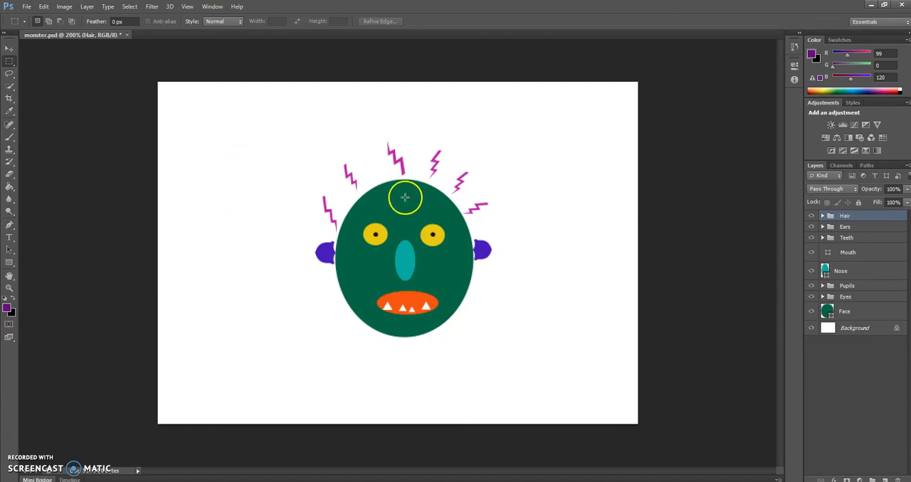
Step: Activate the Rectangle Tool and list the shape tools grouped with it, without creating a rectangle
{"action": "left_click", "coordinate": [10, 262]}
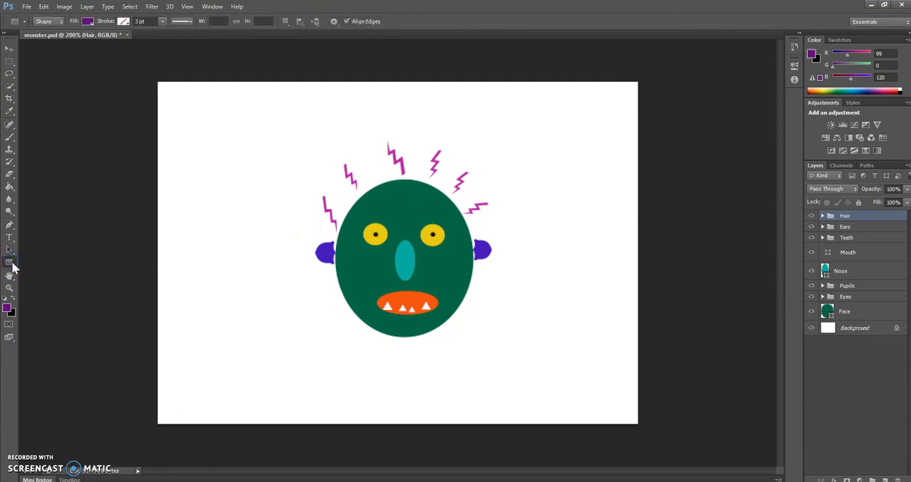
{"action": "right_click", "coordinate": [11, 265]}
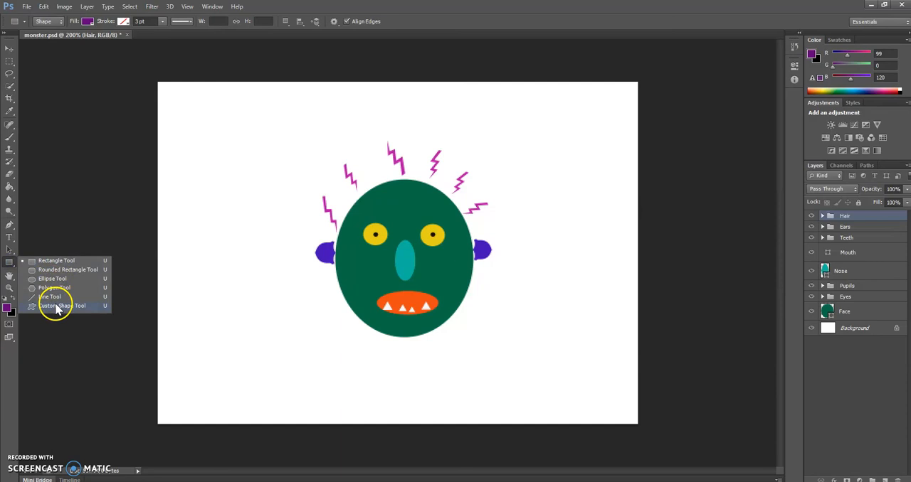
{"action": "left_click", "coordinate": [189, 287]}
{"action": "left_click", "coordinate": [189, 288]}
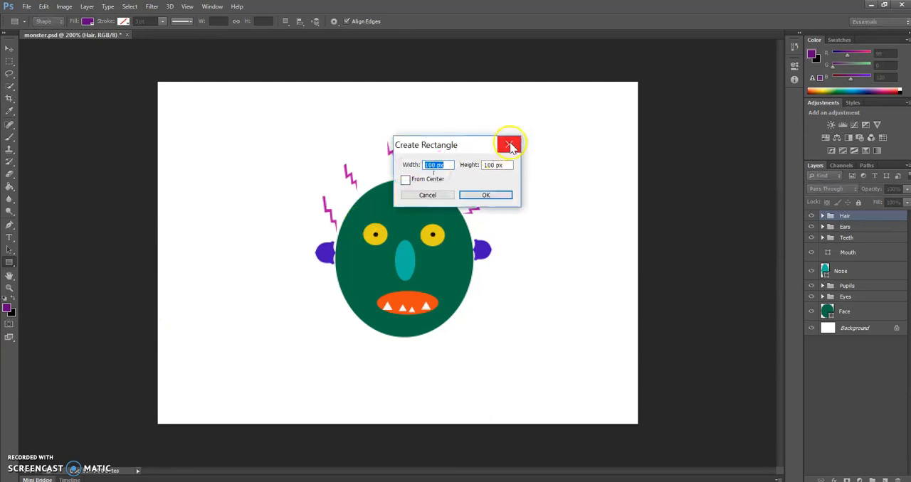
{"action": "left_click", "coordinate": [510, 146]}
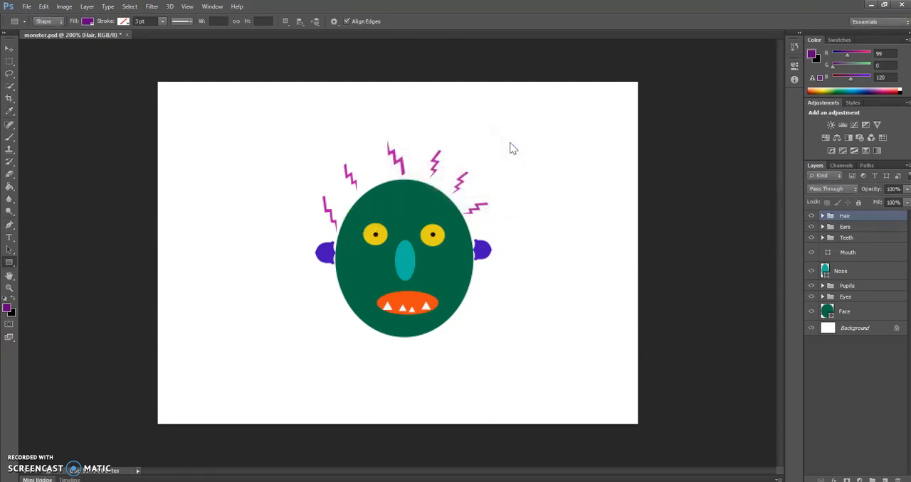